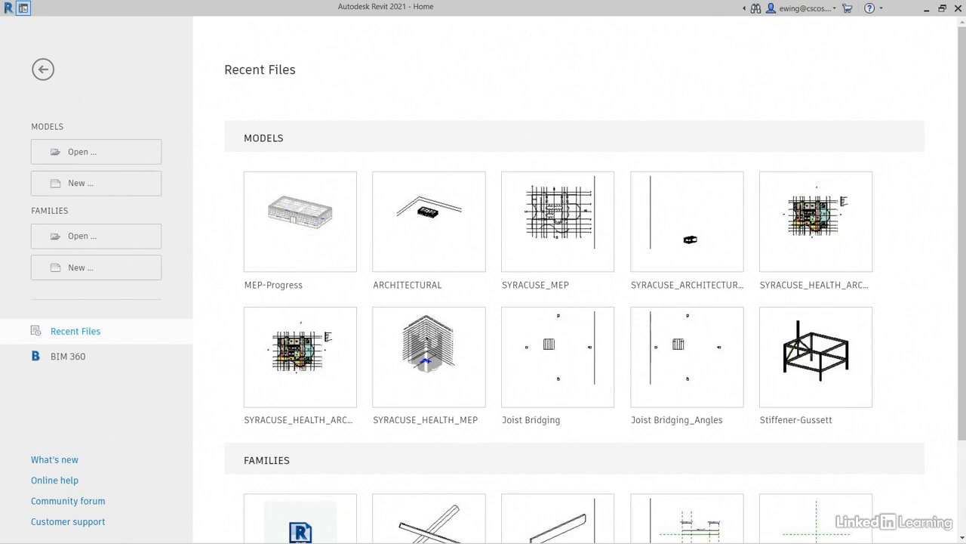
Step: Open ARCHITECTURAL.rvt from the Exercise Files folder, then orbit and zoom its 3D view
click(86, 156)
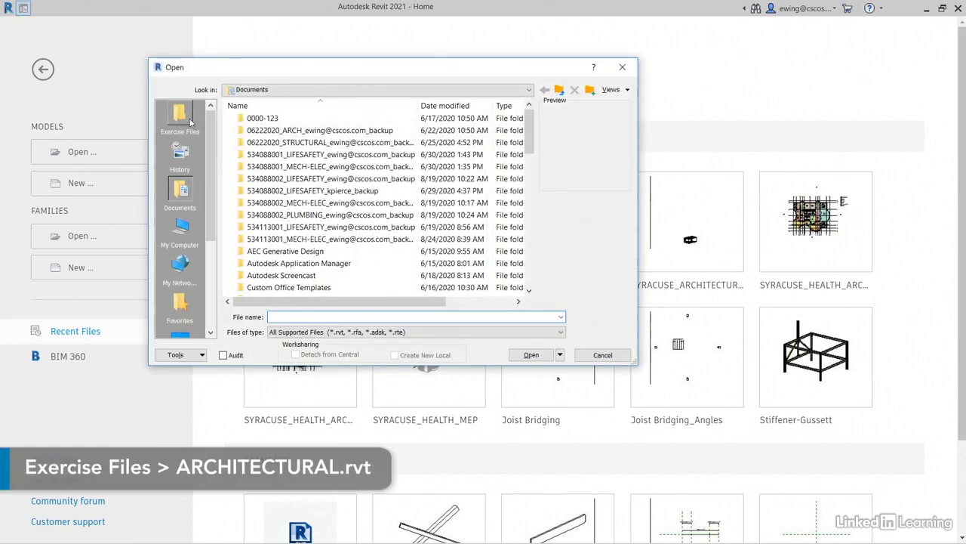
click(188, 118)
click(287, 119)
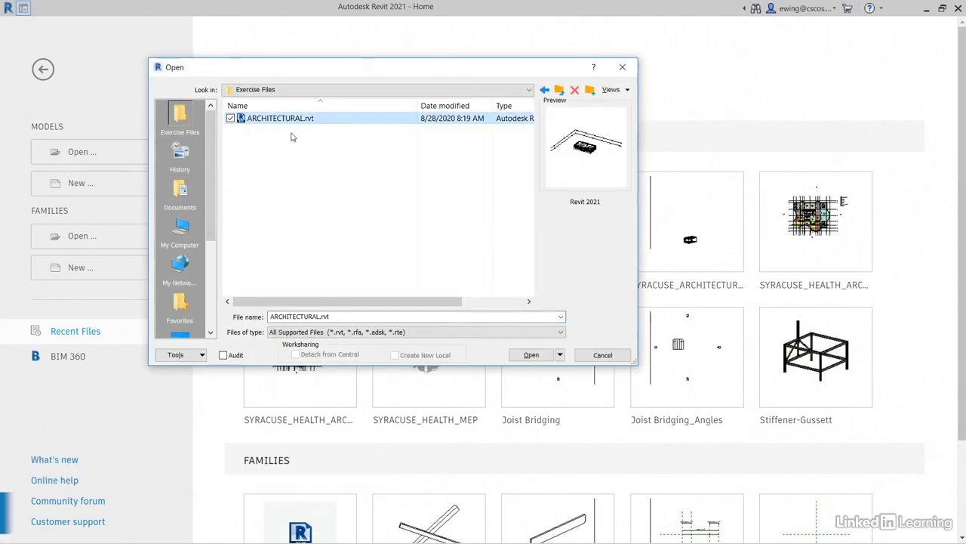
click(532, 354)
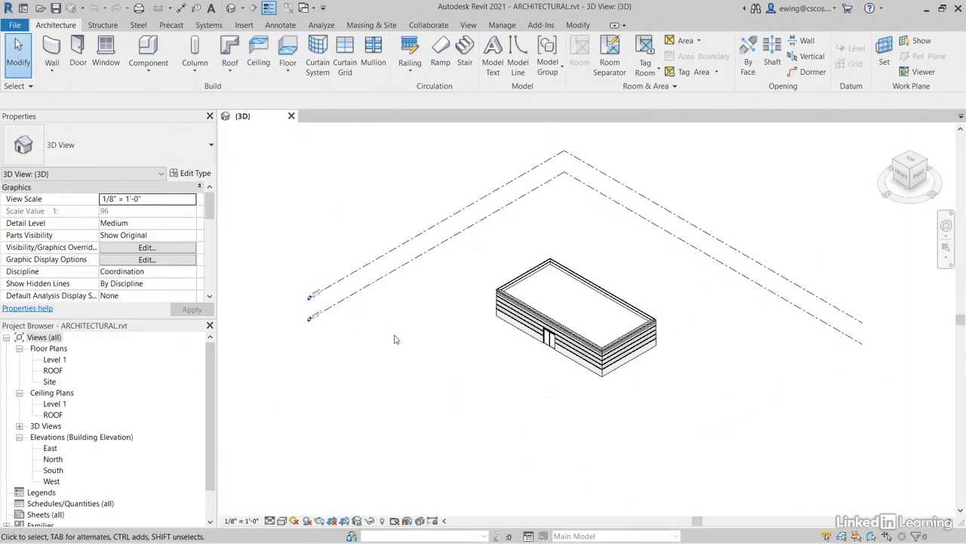
shift+middle_drag(451, 375, 473, 361)
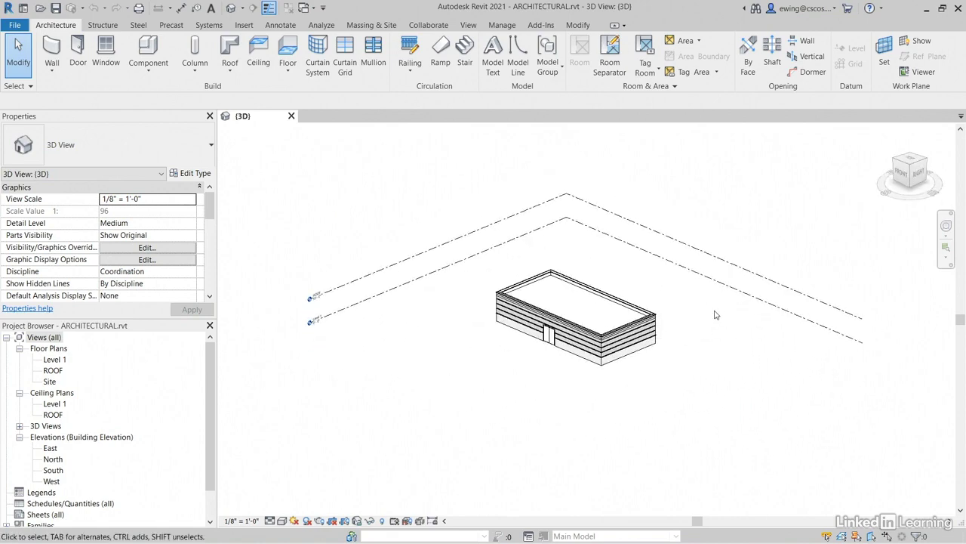
scroll(696, 313, up, 5)
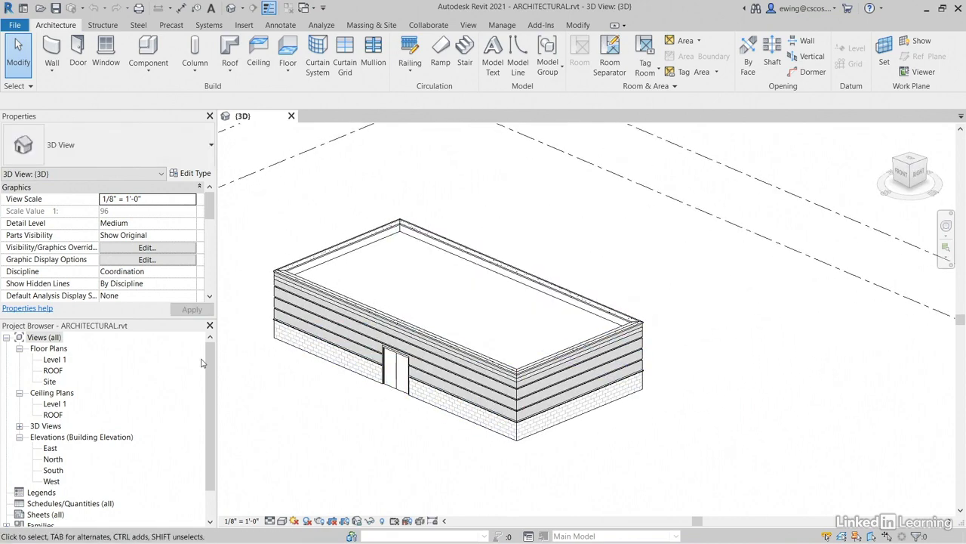
Step: Show the Level 1 floor plan and zoom in on exam rooms 101–108 and halls 100A–100C
double_click(54, 360)
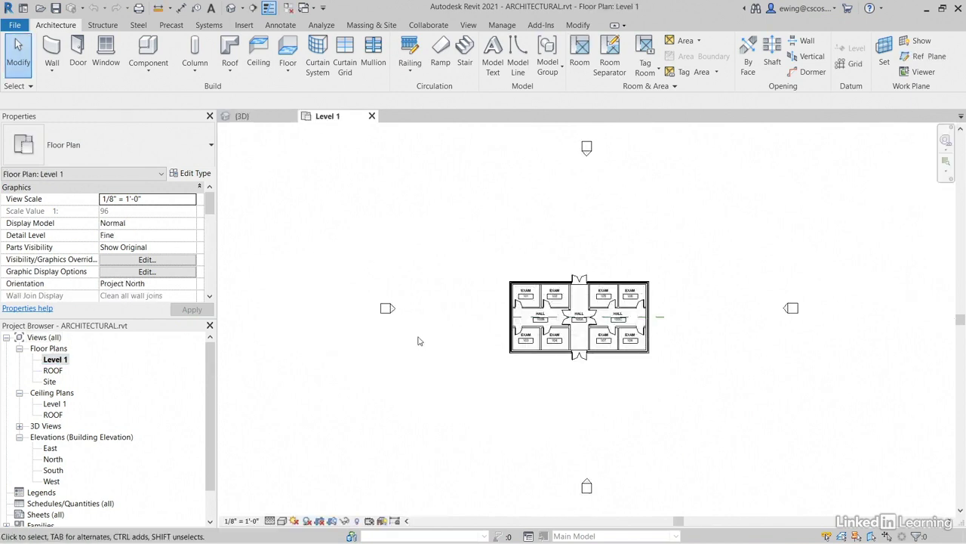
scroll(528, 354, up, 5)
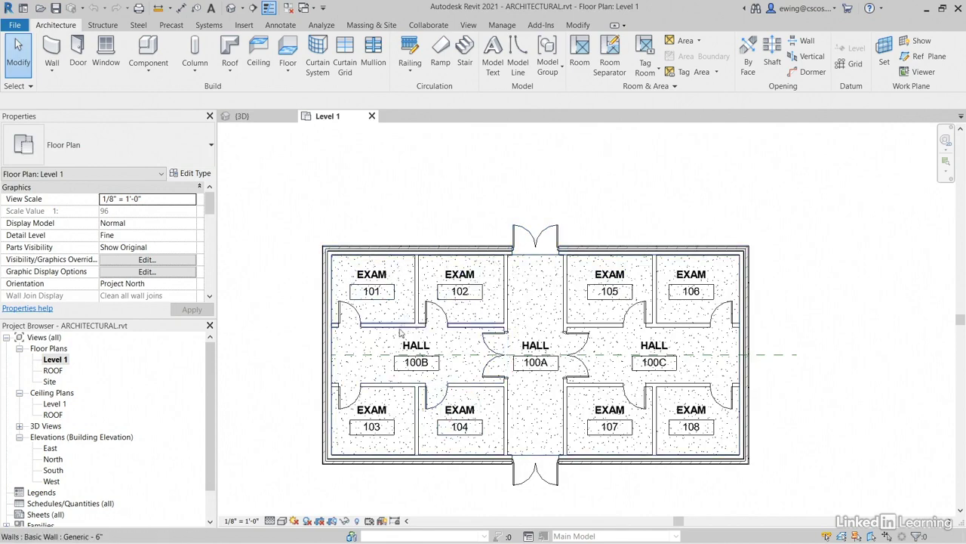
middle_drag(401, 333, 416, 316)
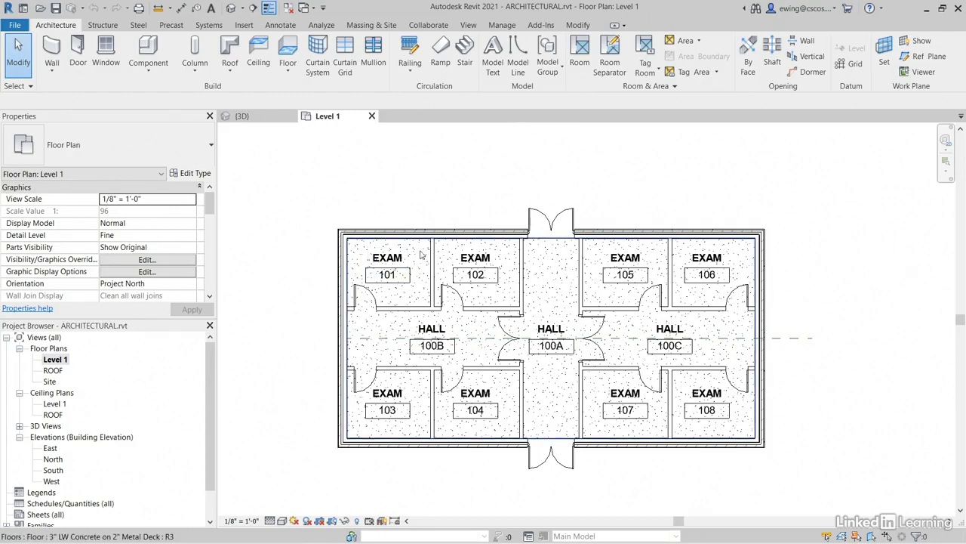
middle_drag(390, 257, 379, 258)
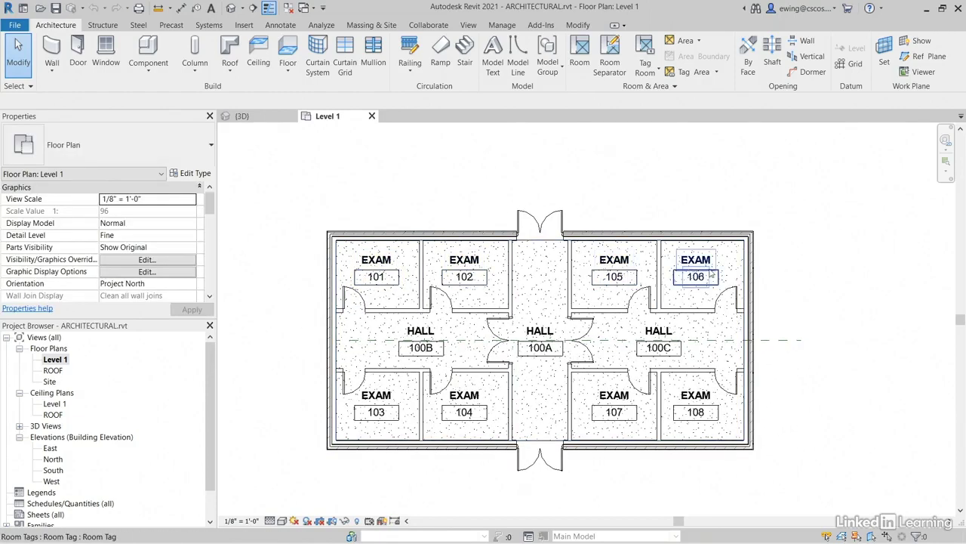
middle_drag(665, 317, 652, 297)
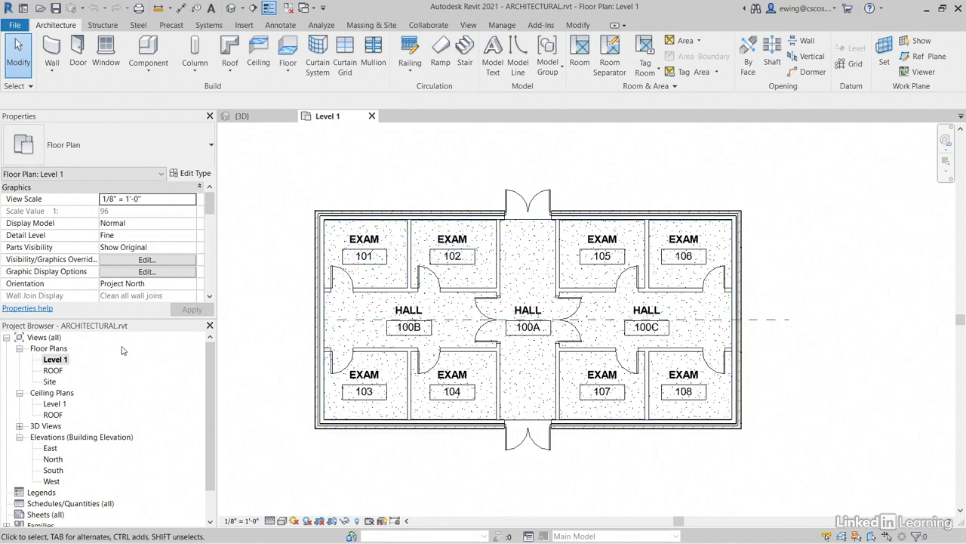
Step: Open the Level 1 reflected ceiling plan and inspect its top exterior wall
double_click(55, 404)
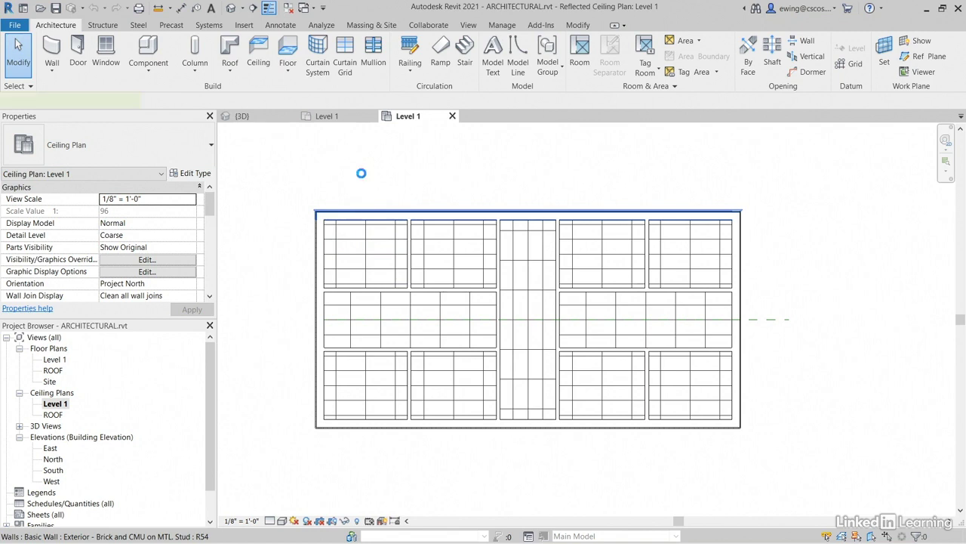
click(362, 177)
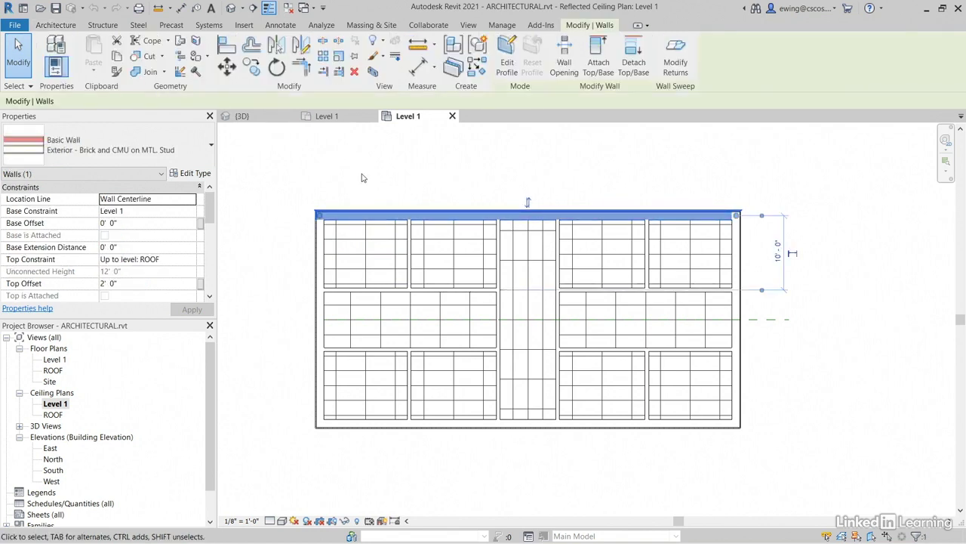
middle_drag(362, 178, 374, 176)
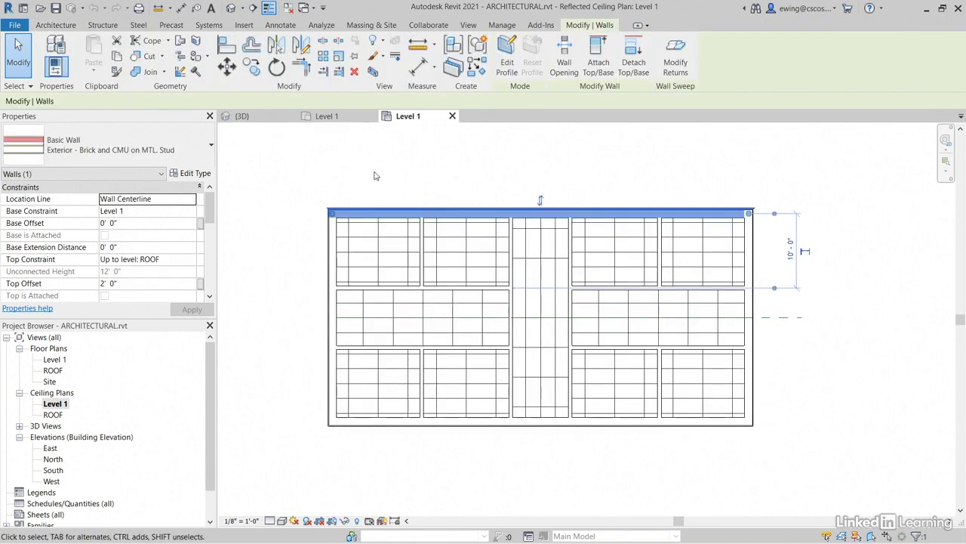
click(374, 174)
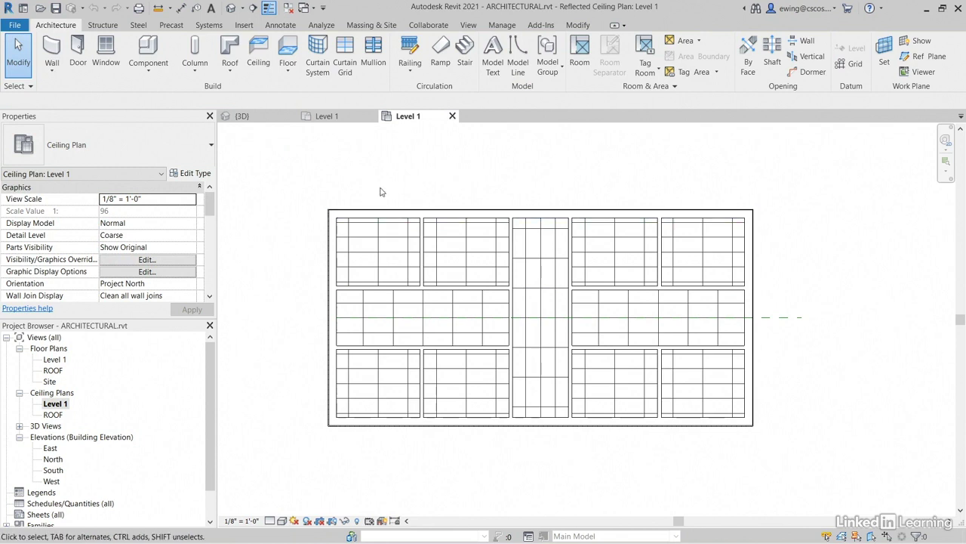
Step: Close all views of the ARCHITECTURAL model to return to the Home screen
middle_drag(382, 190, 366, 182)
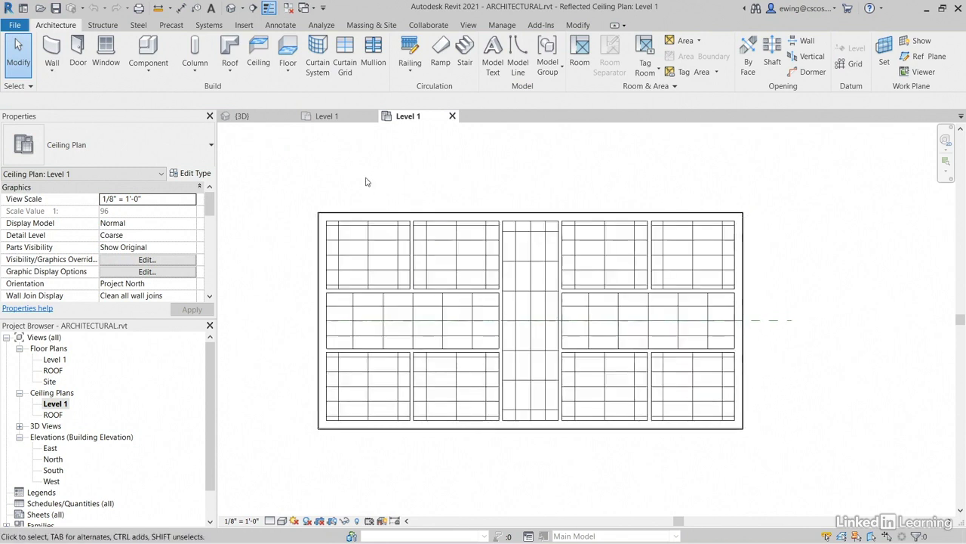
click(293, 8)
click(291, 117)
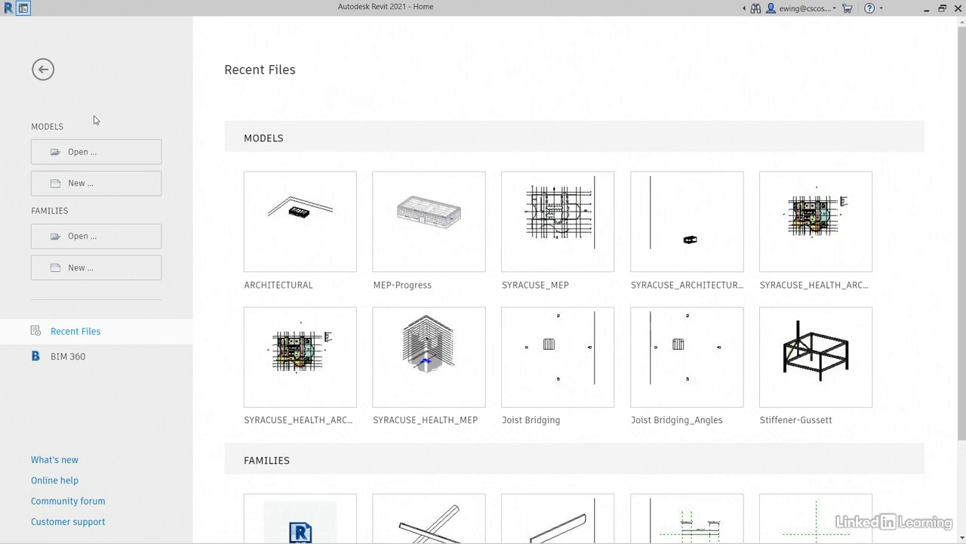
Step: Create a new project from the Imperial-Systems Template, keeping Project selected
click(79, 185)
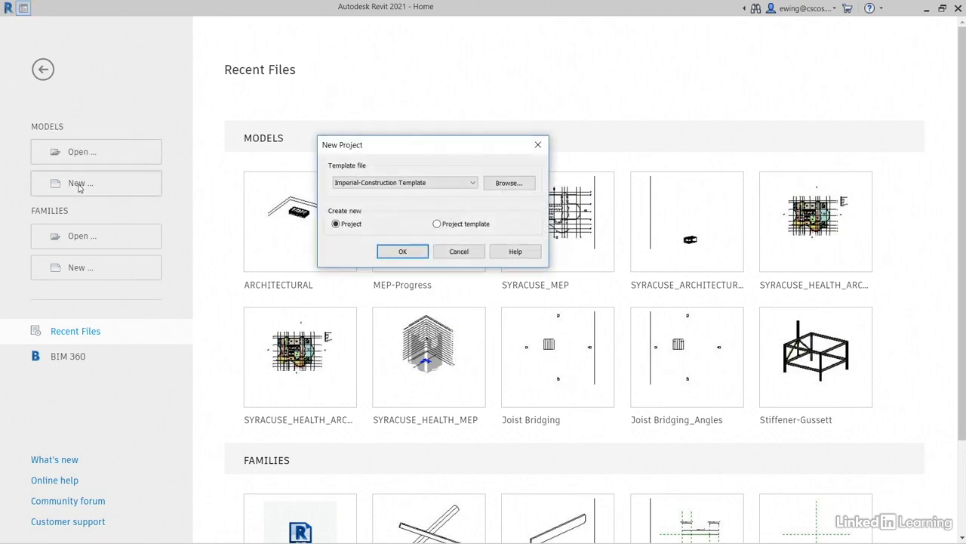
click(428, 184)
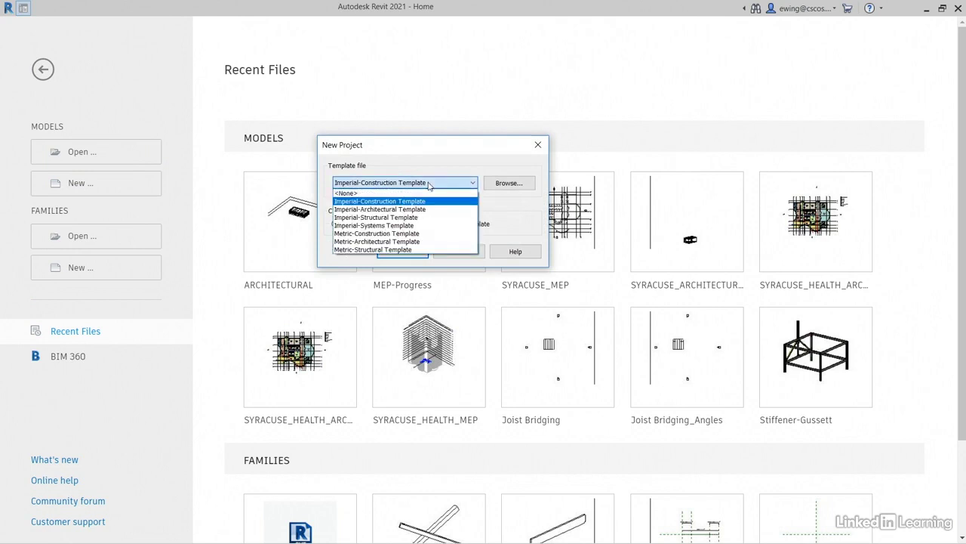
click(392, 225)
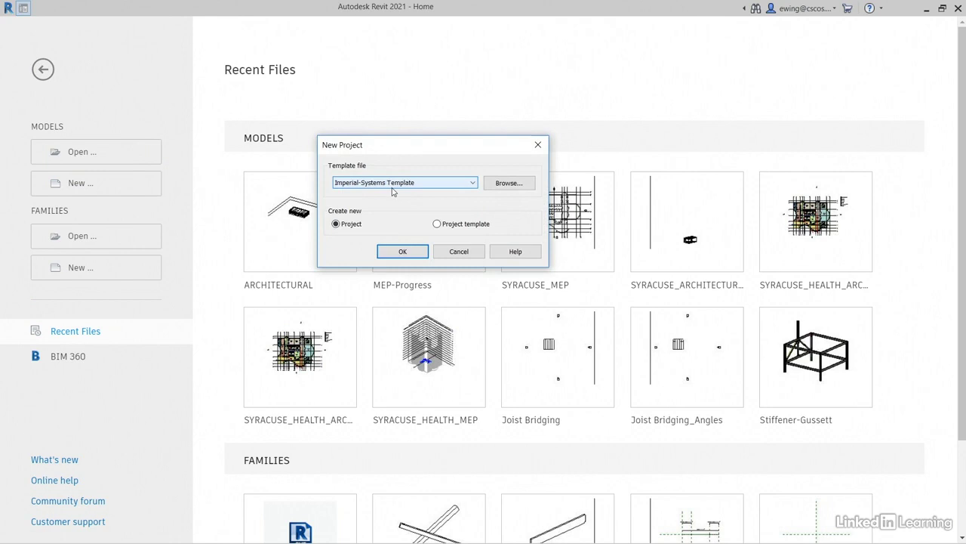
click(403, 252)
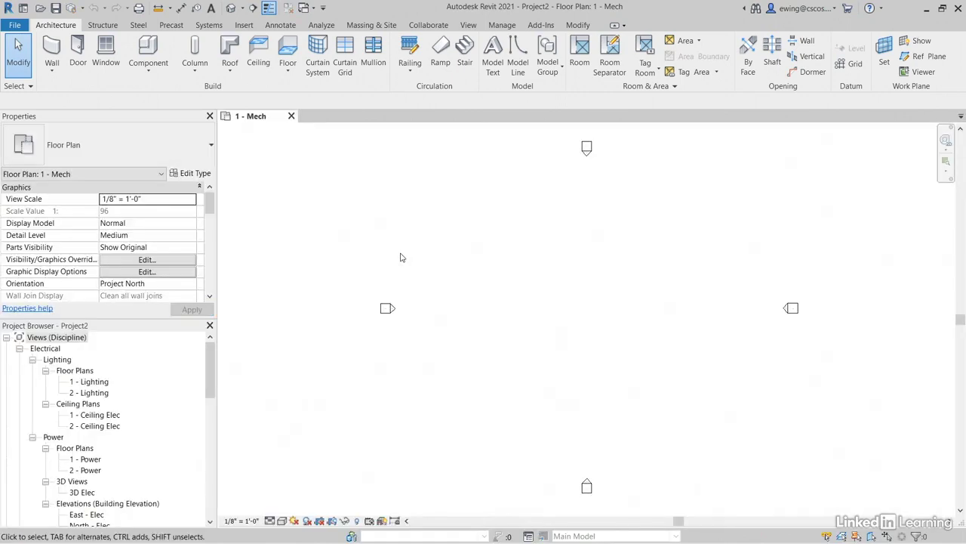
Step: Link ARCHITECTURAL.rvt into the 1 - Mech plan with Auto - Internal Origin to Internal Origin positioning
middle_drag(554, 306, 503, 302)
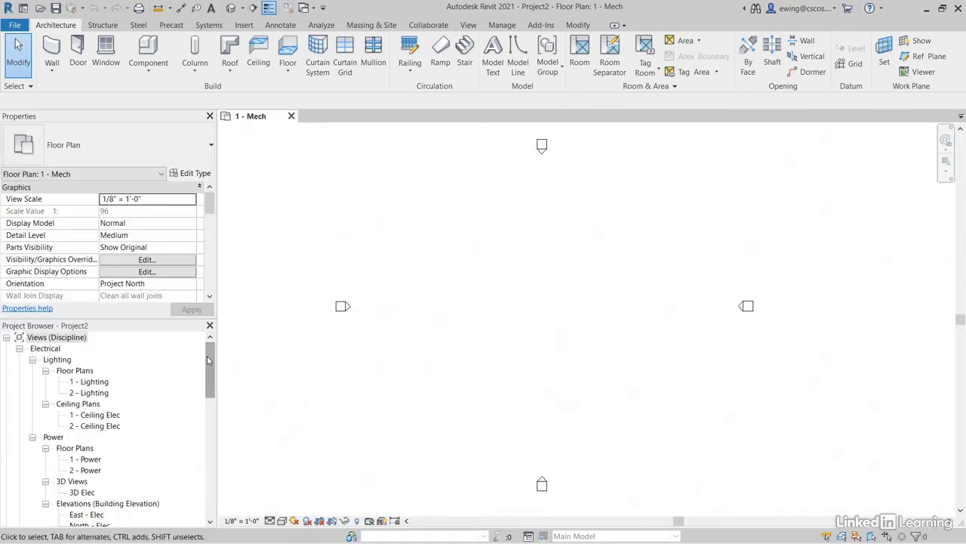
drag(212, 359, 212, 398)
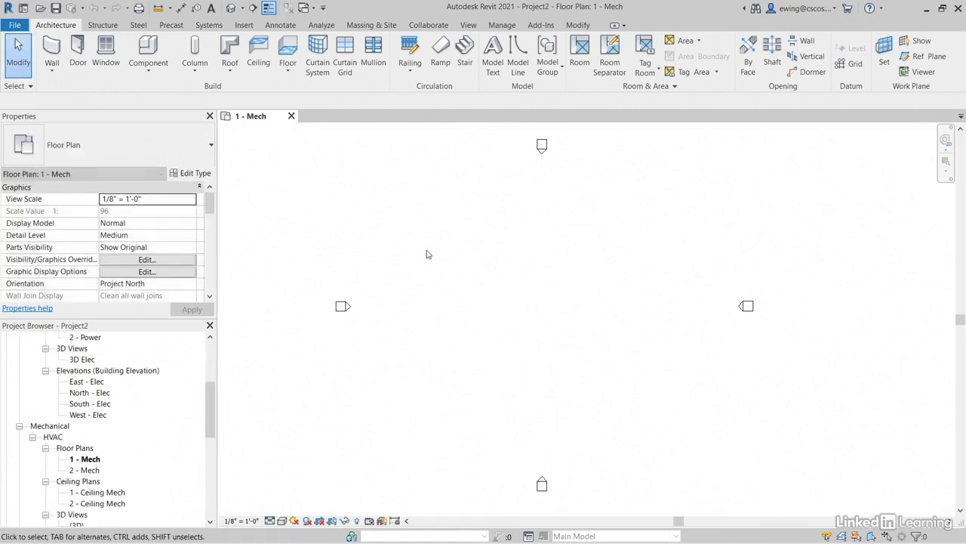
middle_drag(425, 252, 416, 257)
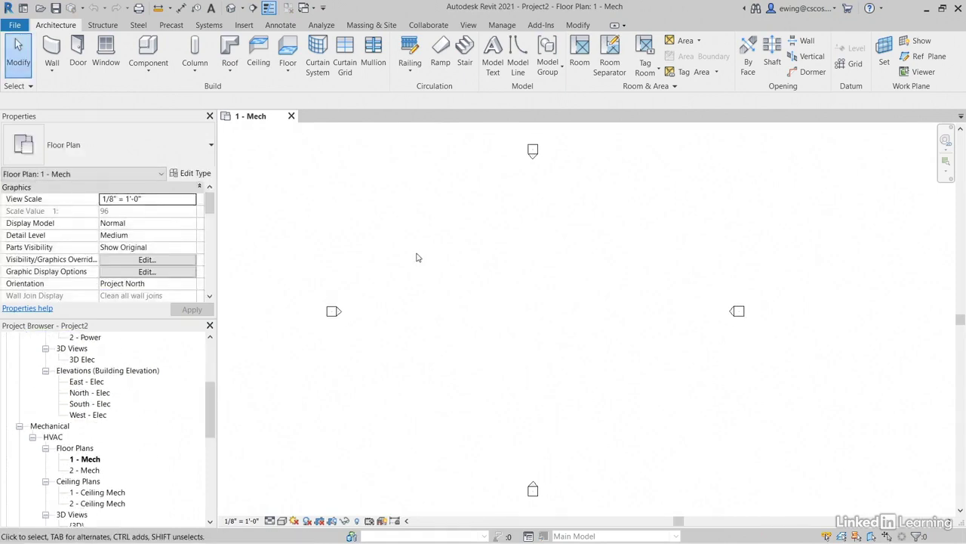
click(246, 26)
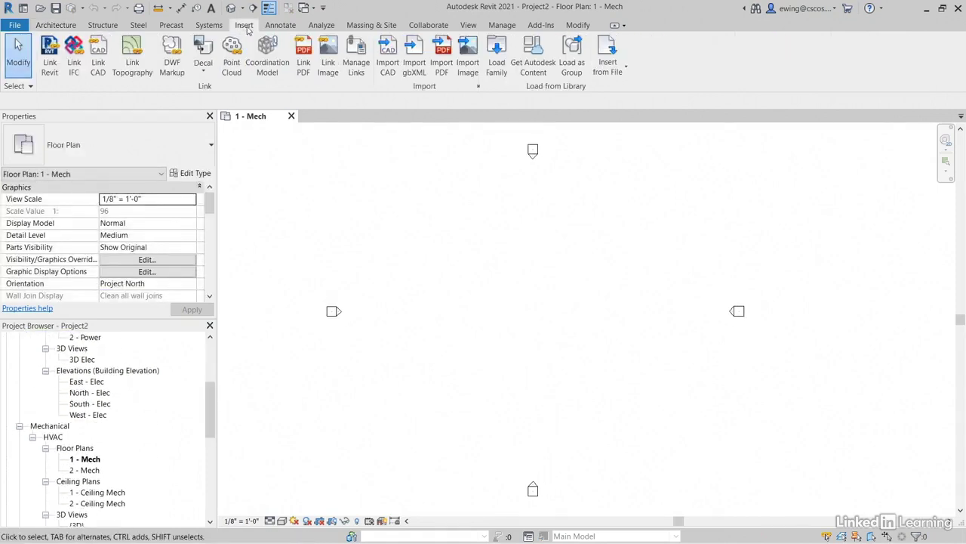
click(51, 66)
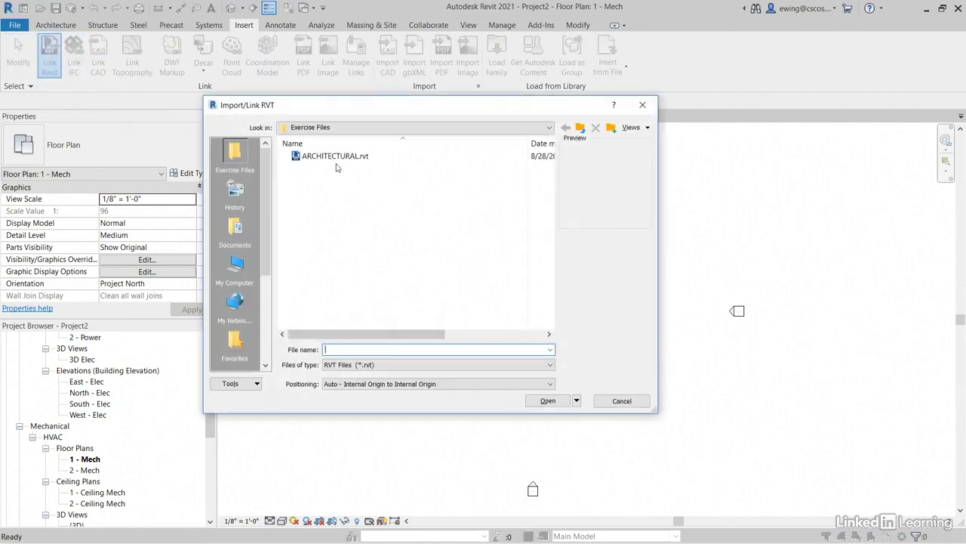
click(336, 157)
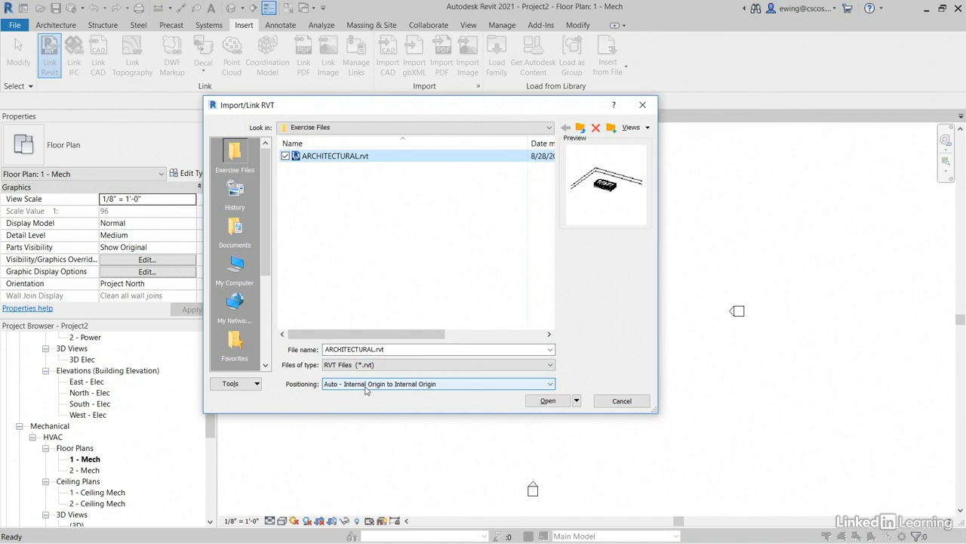
click(545, 404)
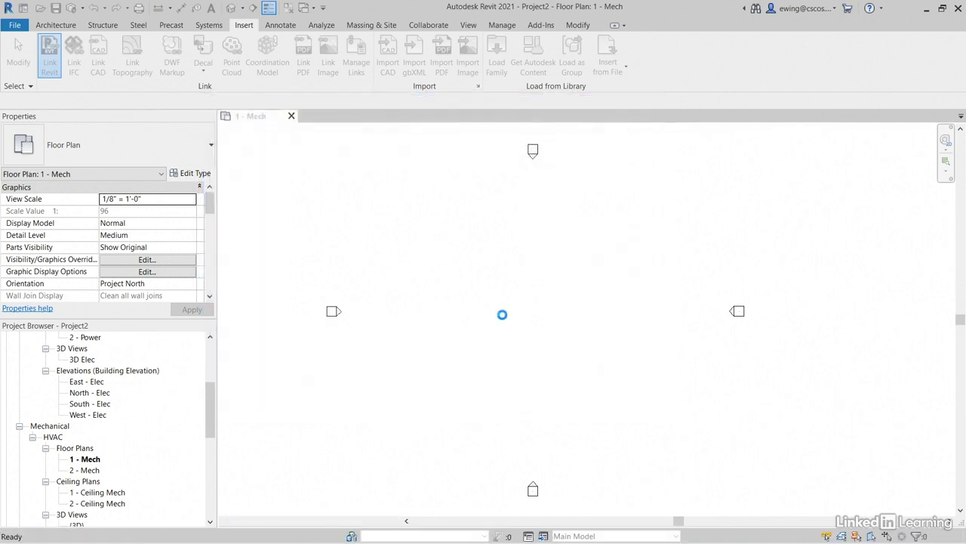
Step: Pin the linked ARCHITECTURAL model in place and bring up its Type Properties
scroll(597, 403, up, 3)
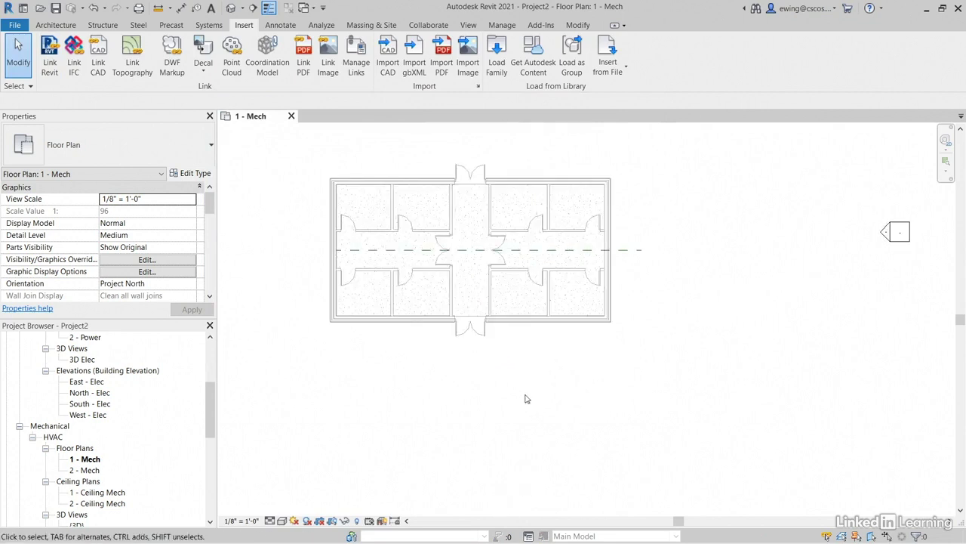
middle_drag(525, 399, 524, 438)
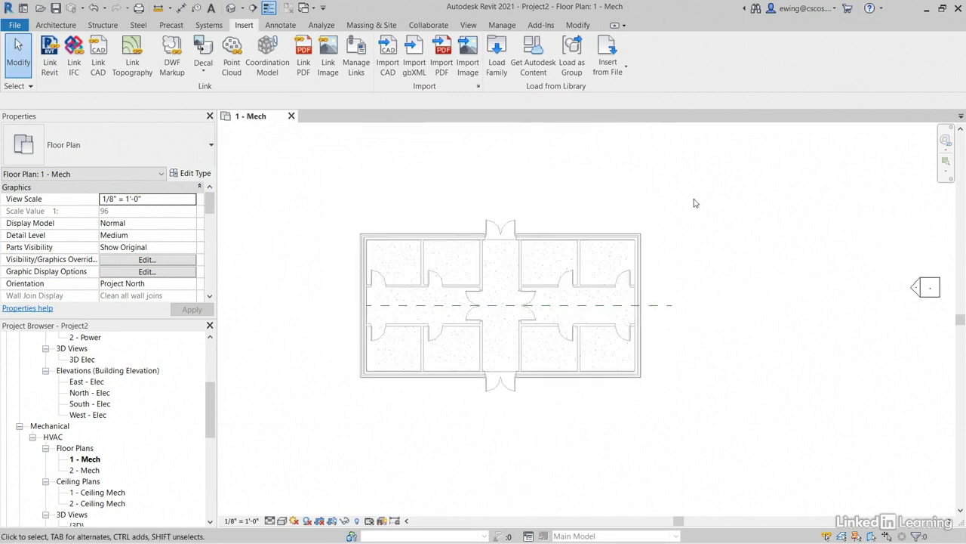
click(594, 238)
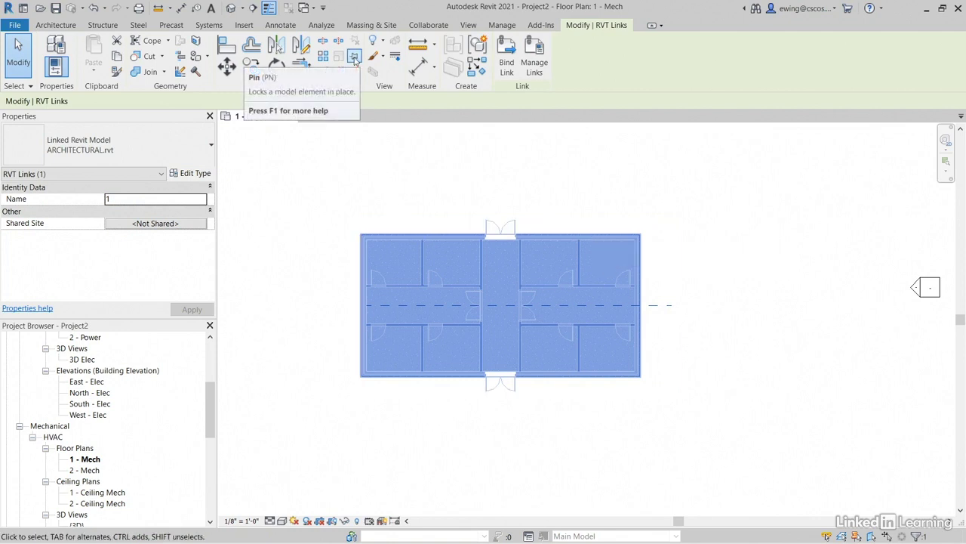
click(354, 58)
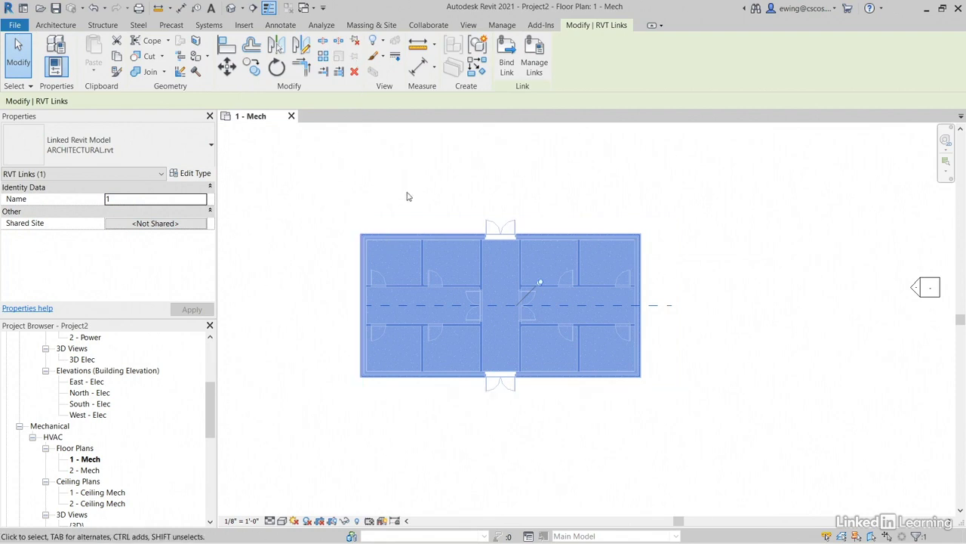
click(191, 173)
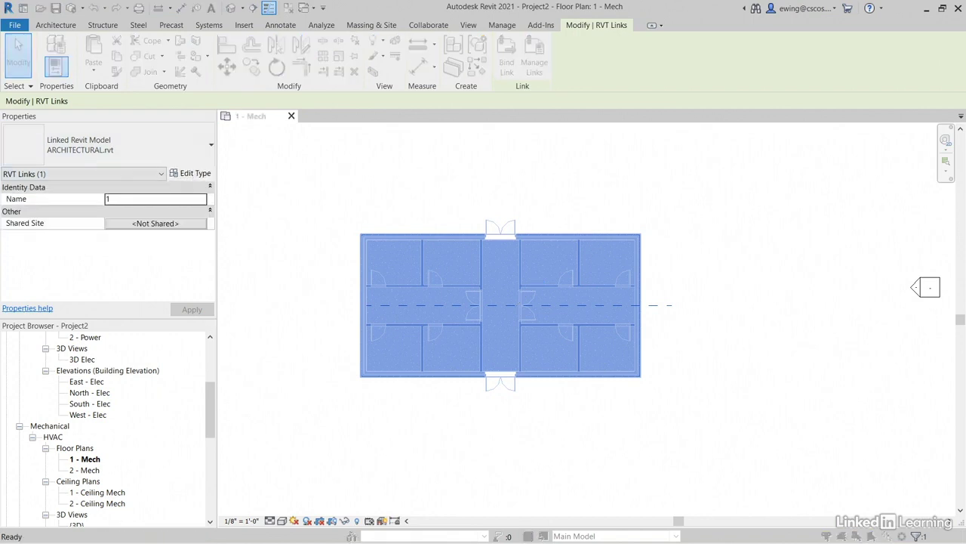
Step: Turn on Room Bounding for the linked ARCHITECTURAL type and apply it
drag(464, 118, 287, 74)
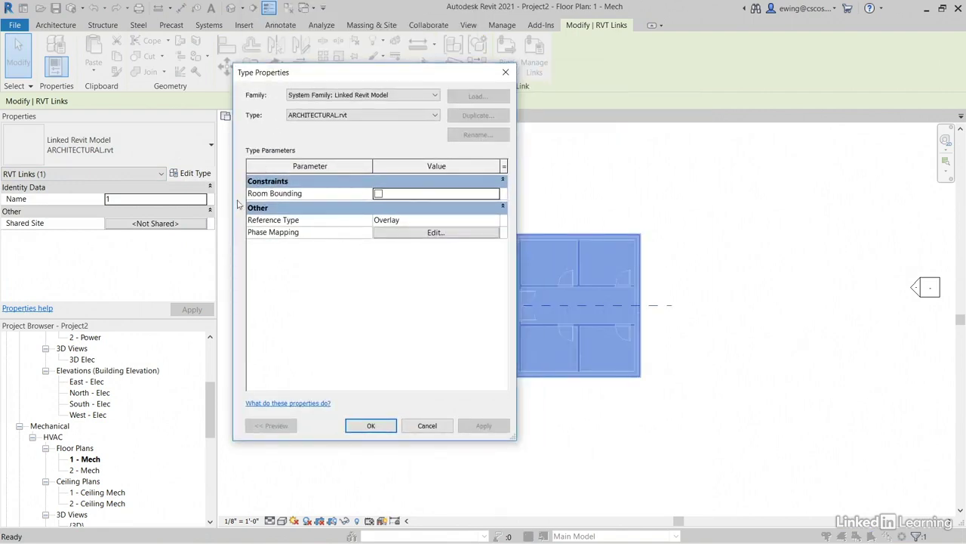
click(378, 195)
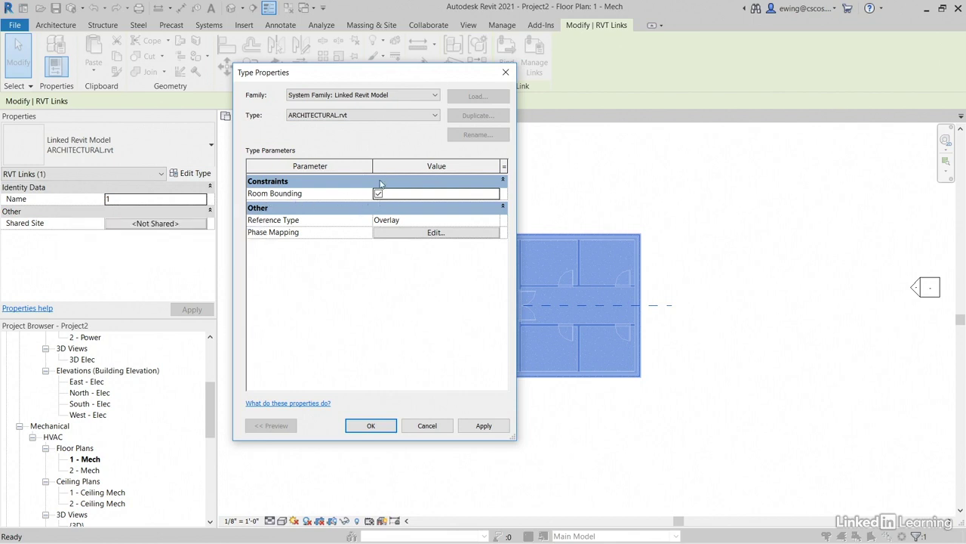
click(371, 425)
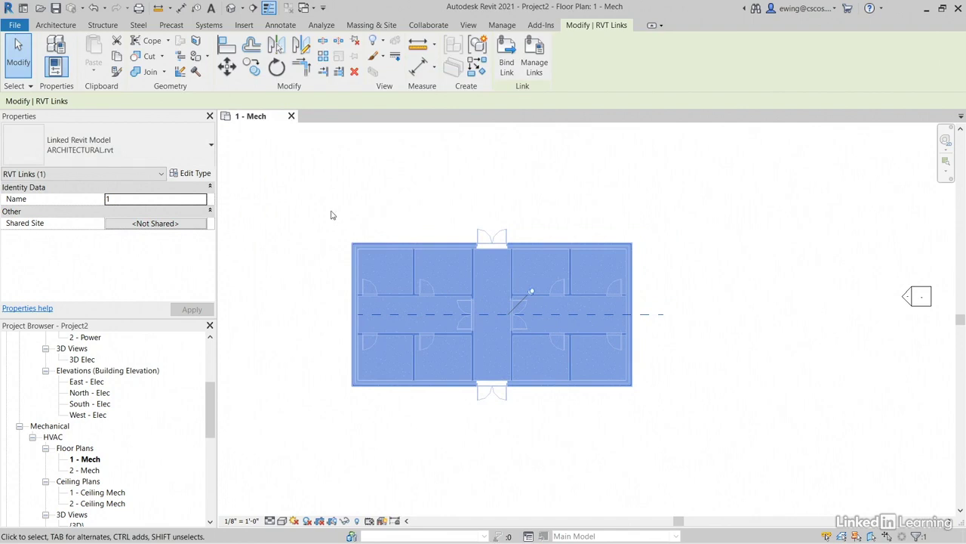
Step: Save the project as MEP-PROGRESS.rvt in Exercise Files, leaving save options unchanged
middle_drag(285, 301, 287, 290)
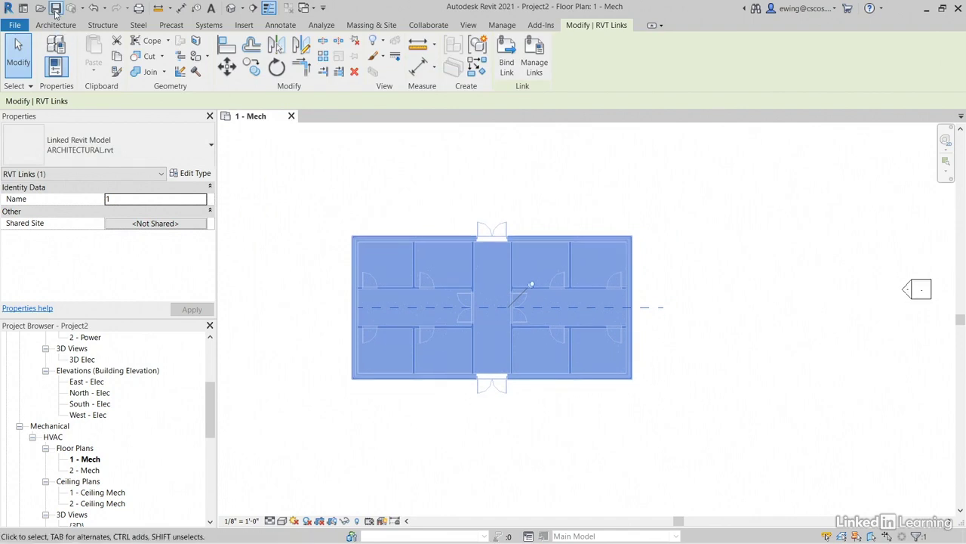
click(55, 11)
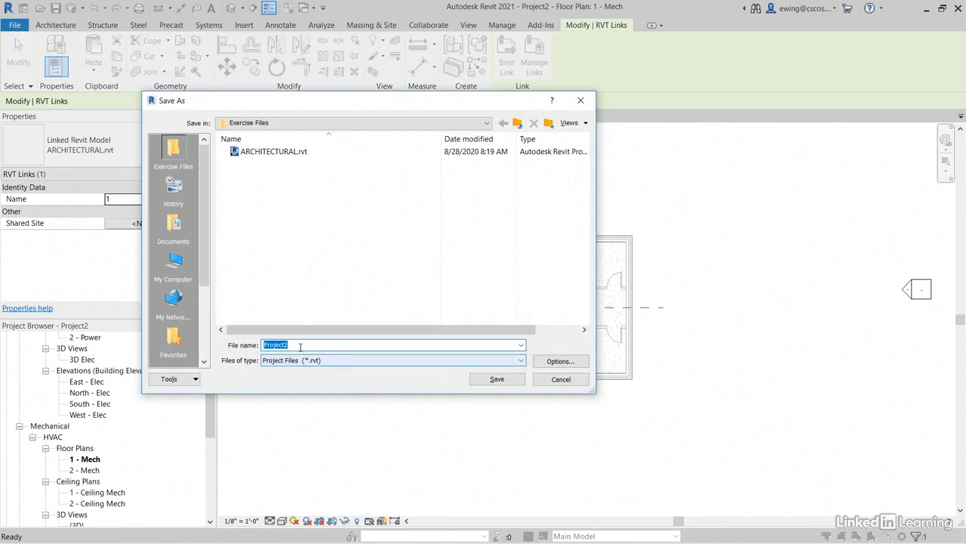
key(BackSpace)
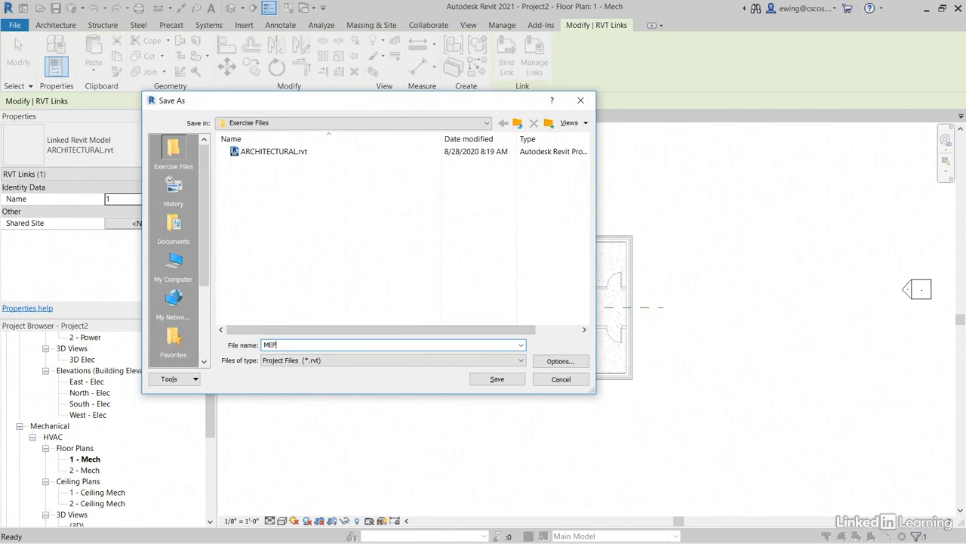
text(MEP-PROGRESS)
click(560, 361)
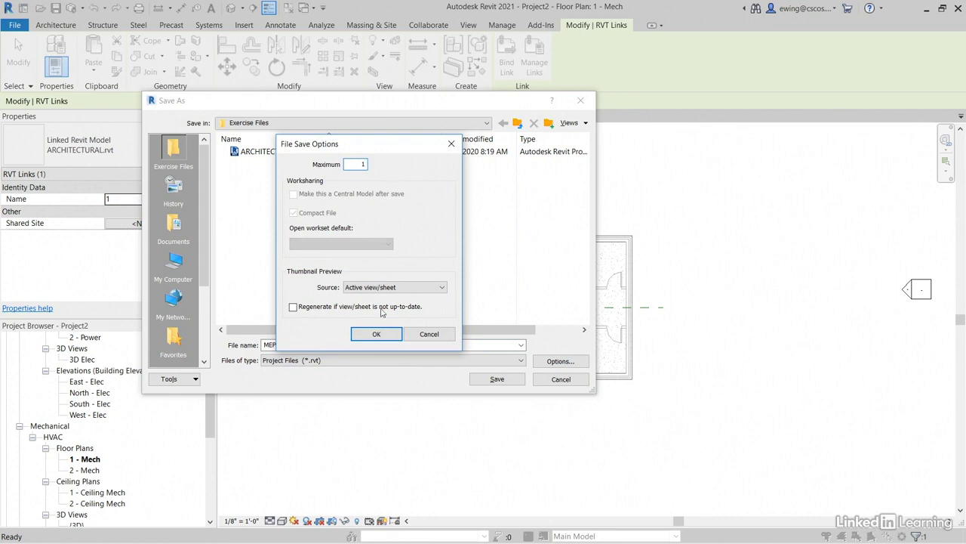
click(376, 334)
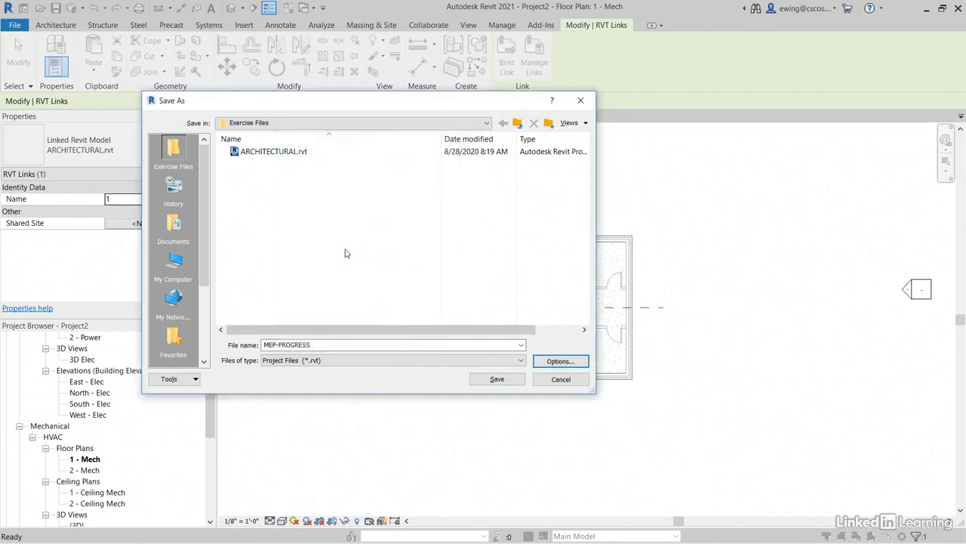
click(498, 379)
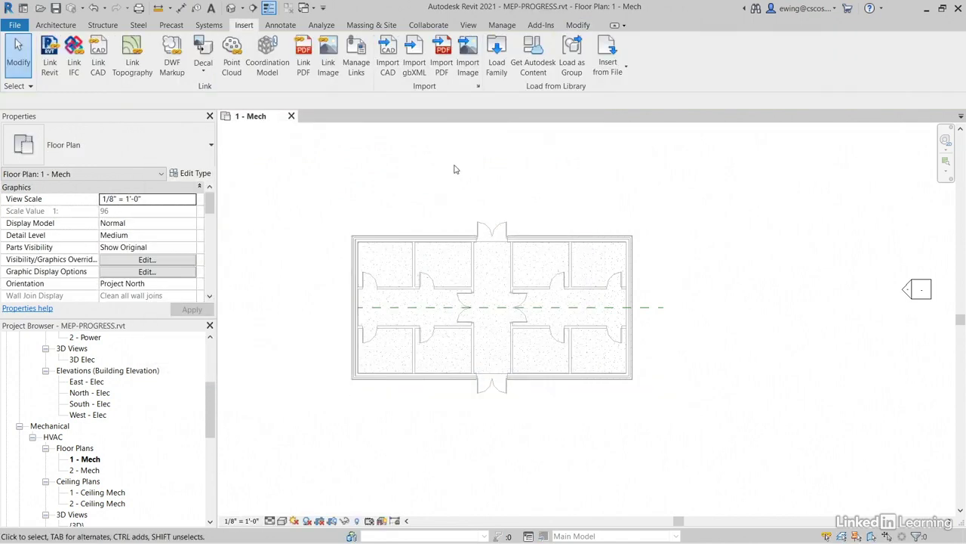
middle_drag(721, 306, 701, 310)
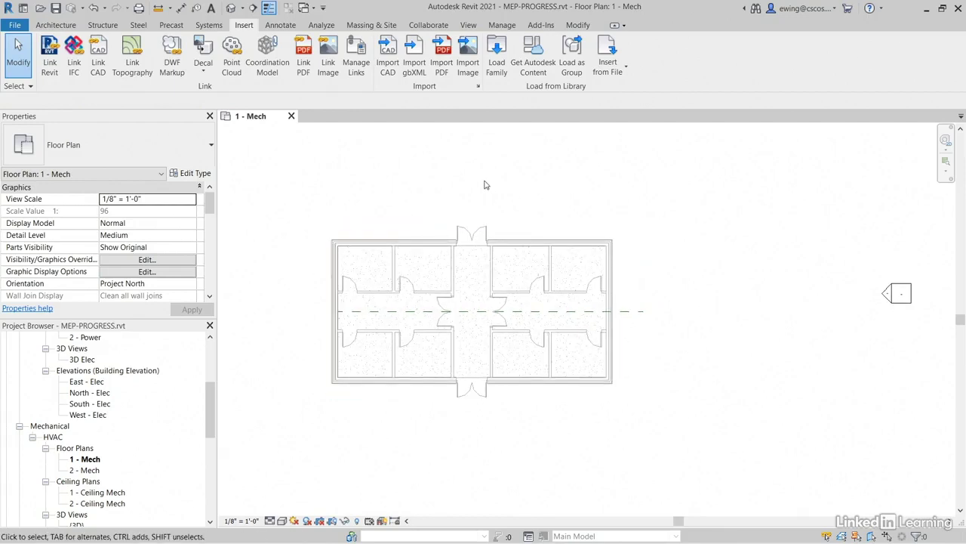
middle_drag(487, 185, 518, 191)
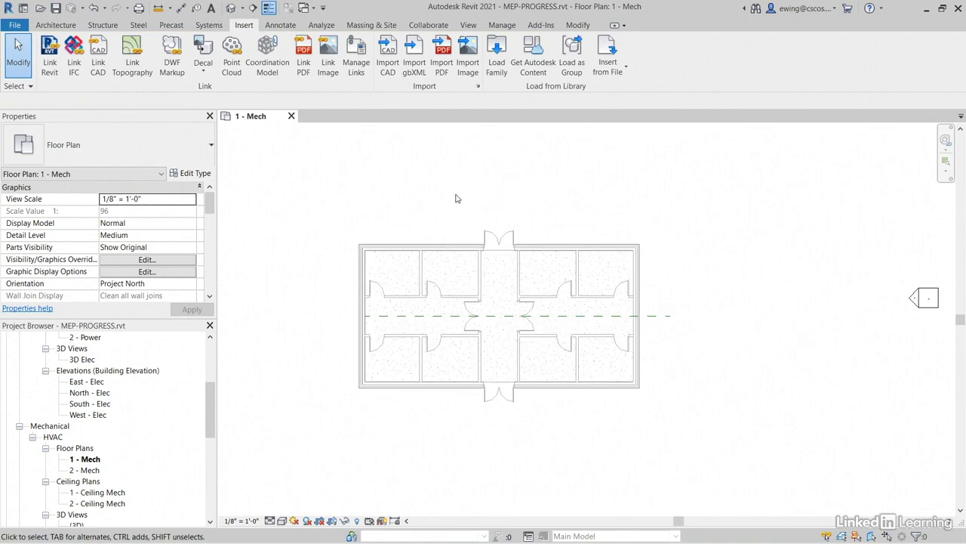